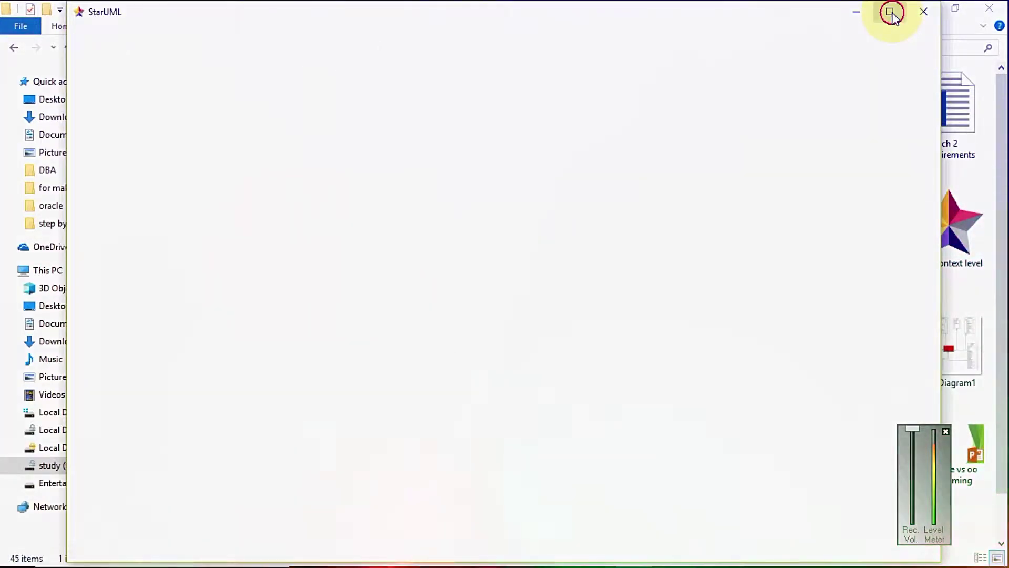
Examine the analysis level use case diagram in the StarUML project and in its exported image, closing both
click(890, 11)
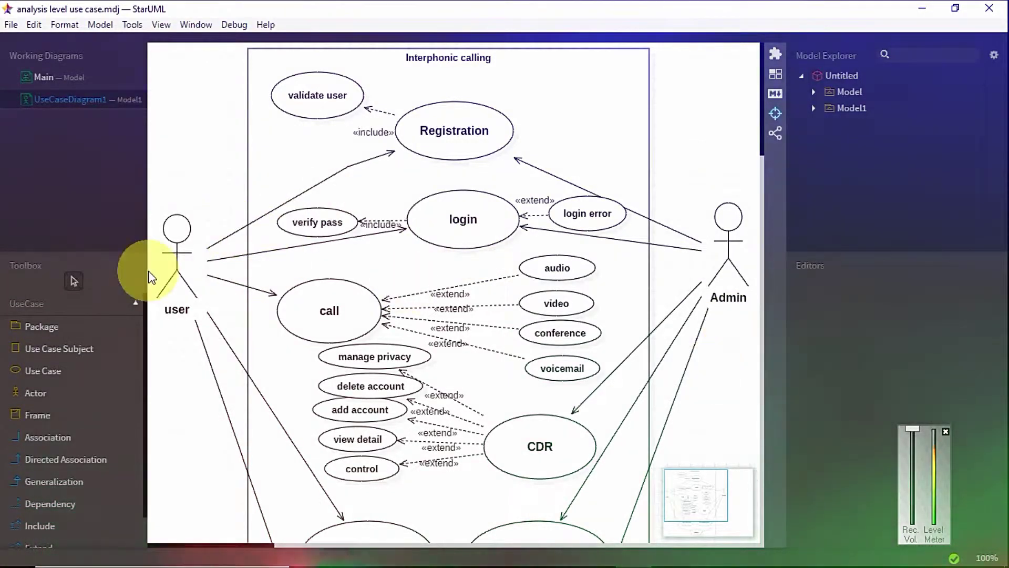
click(995, 7)
click(349, 111)
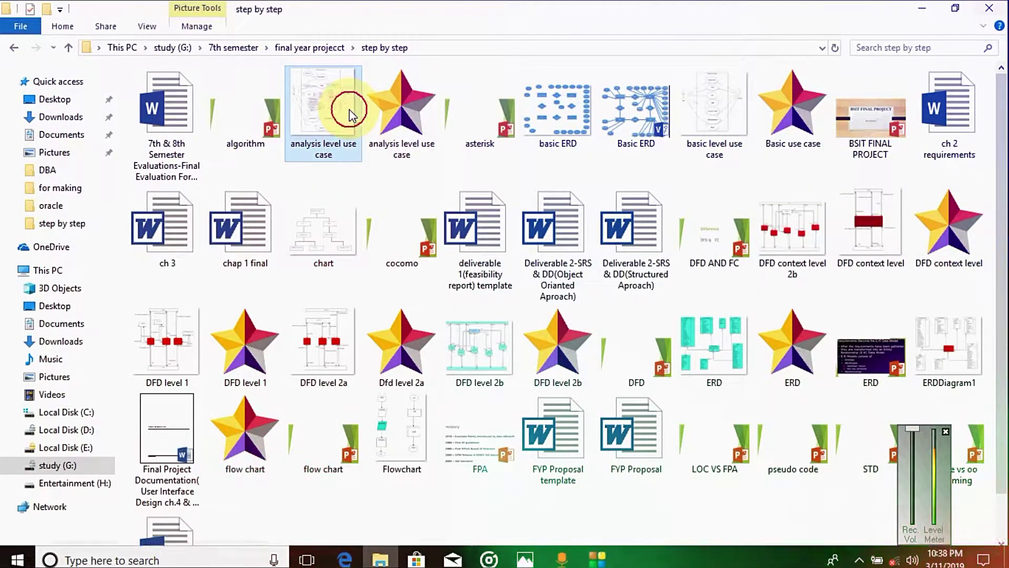
double_click(349, 109)
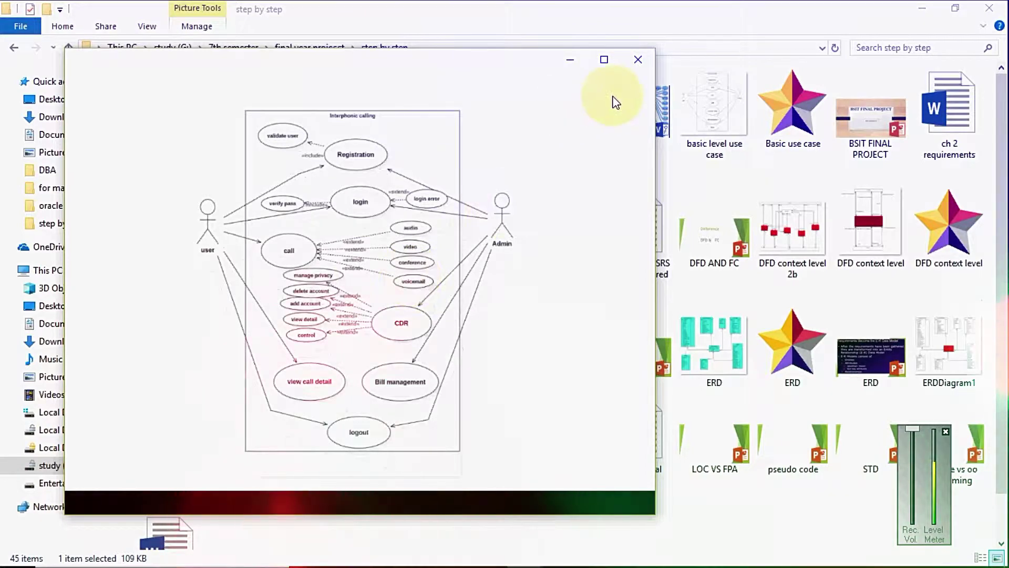
click(637, 60)
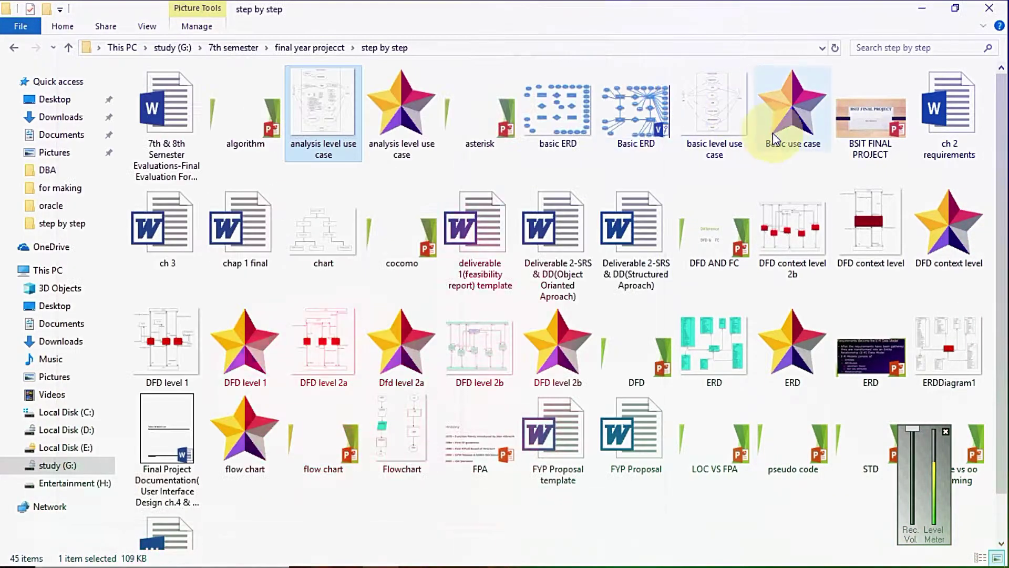
Examine the basic level use case image, close it, and minimize the folder window
double_click(718, 131)
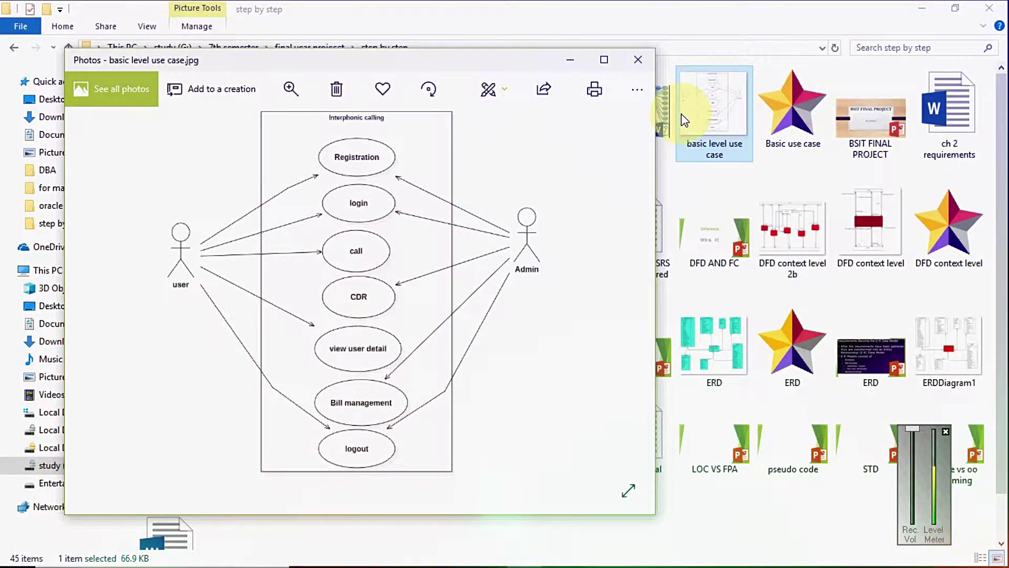
click(637, 62)
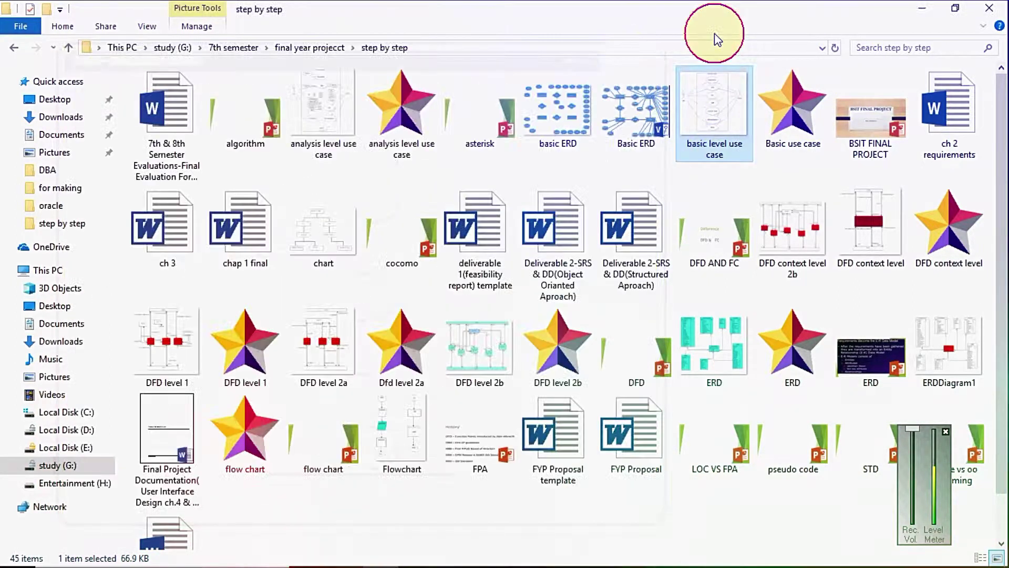
click(920, 7)
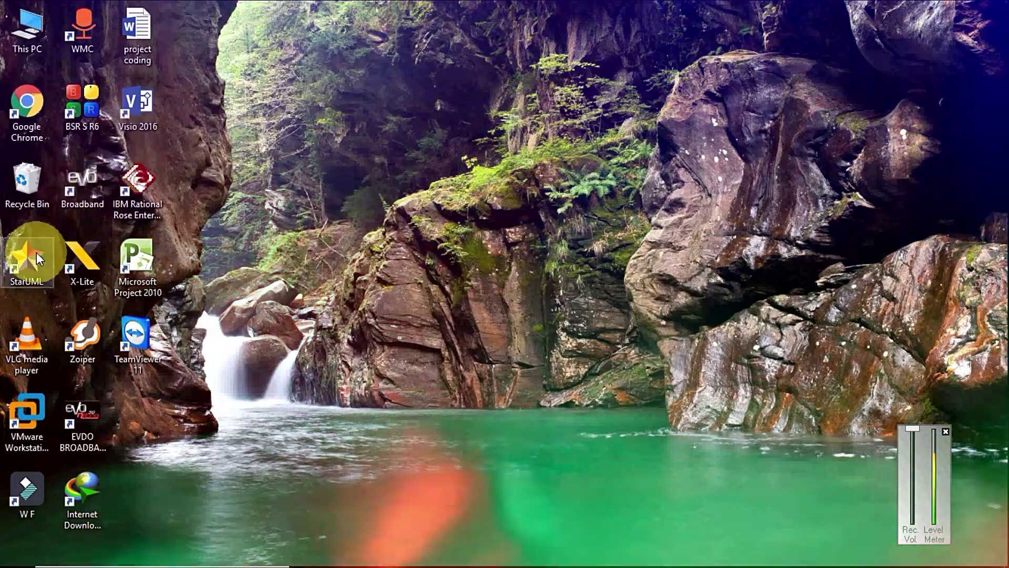
Launch StarUML from the desktop and maximize its window
click(33, 263)
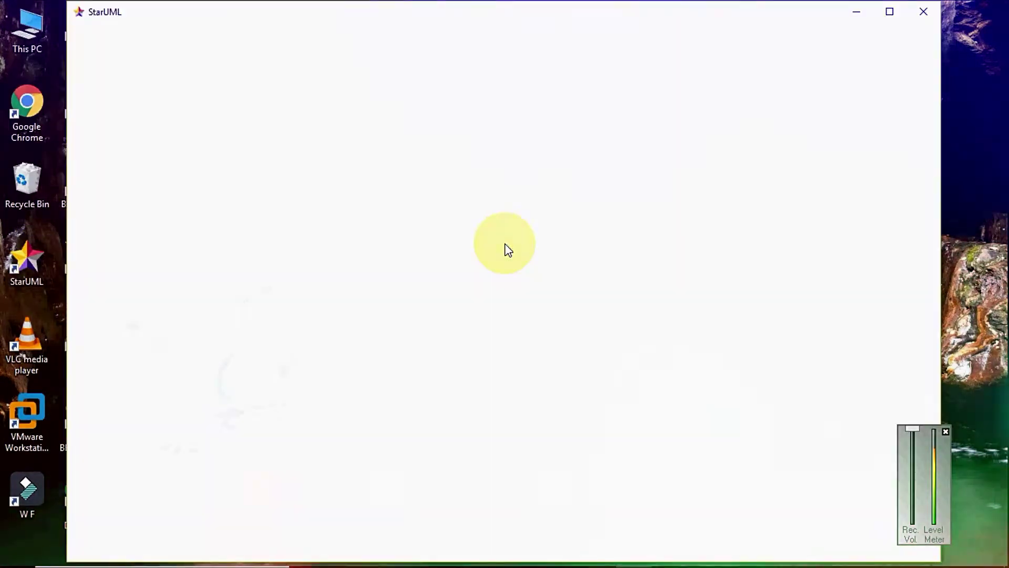
click(890, 12)
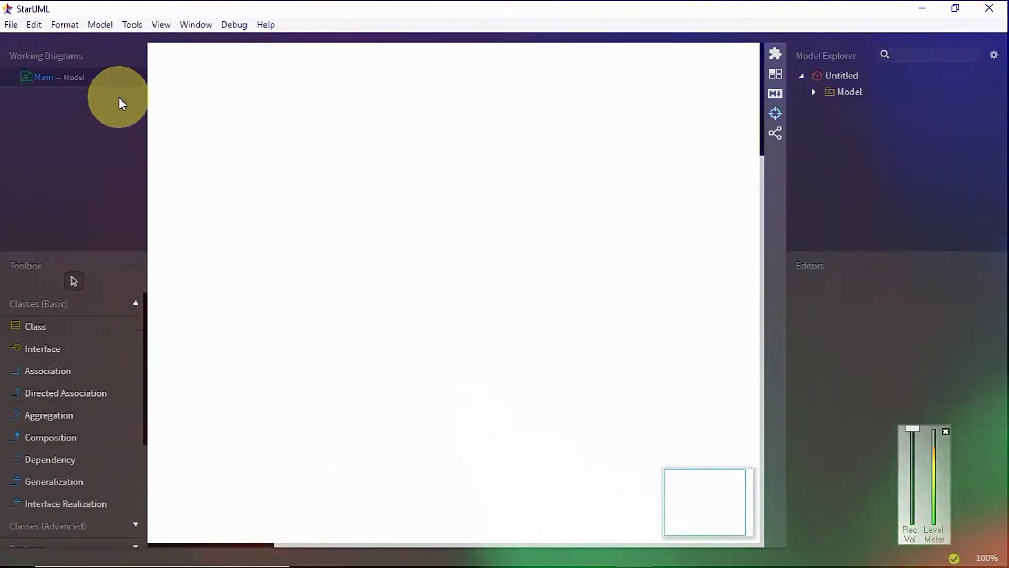
click(131, 80)
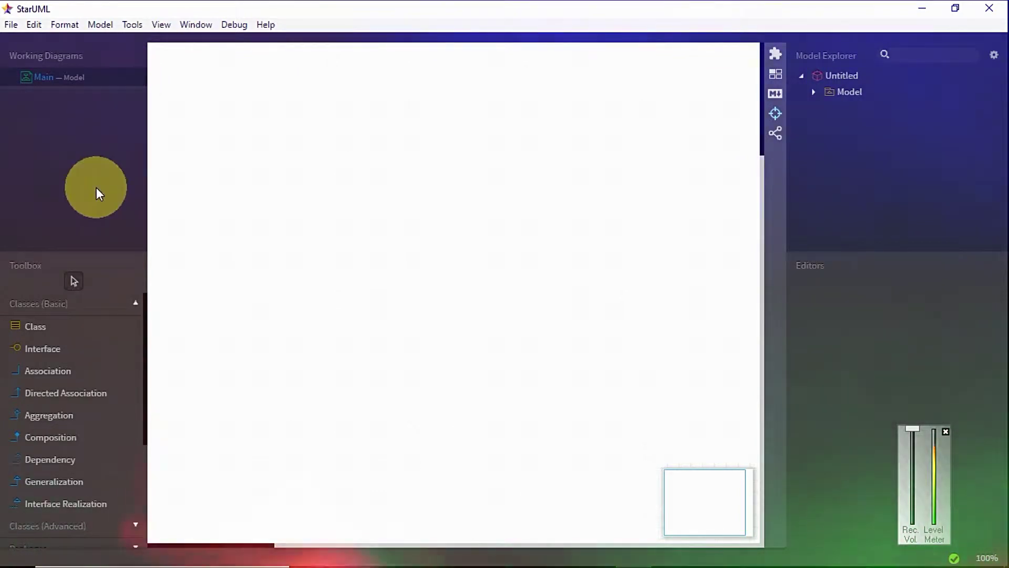
click(10, 24)
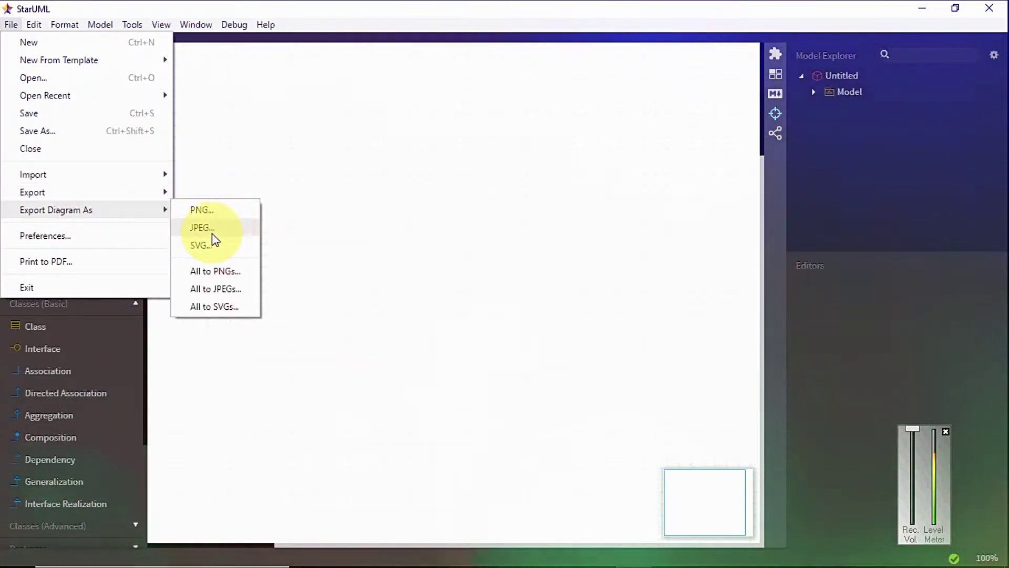
click(254, 156)
Add a new Use Case Diagram to the untitled project
click(96, 25)
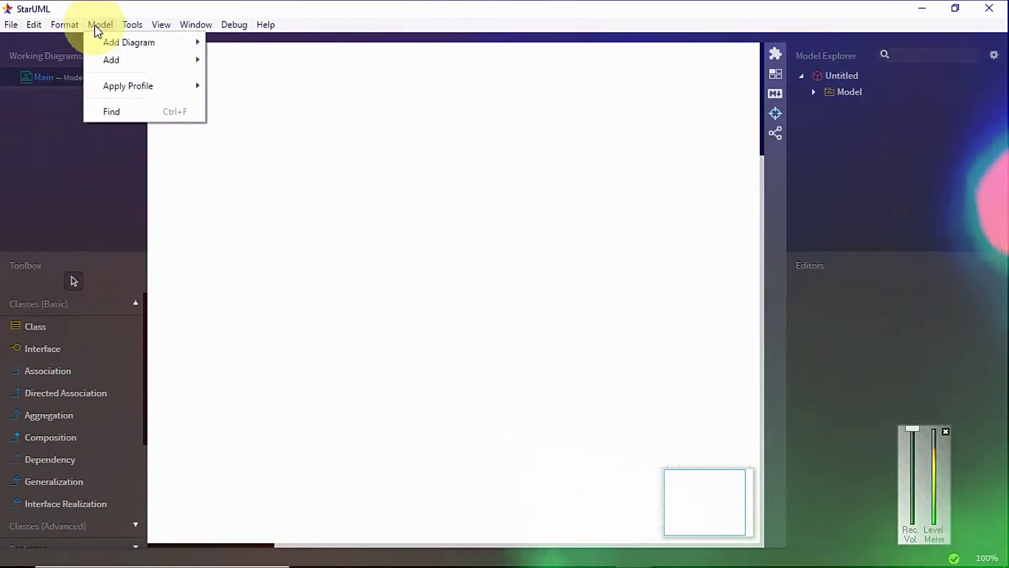
mouse_move(142, 45)
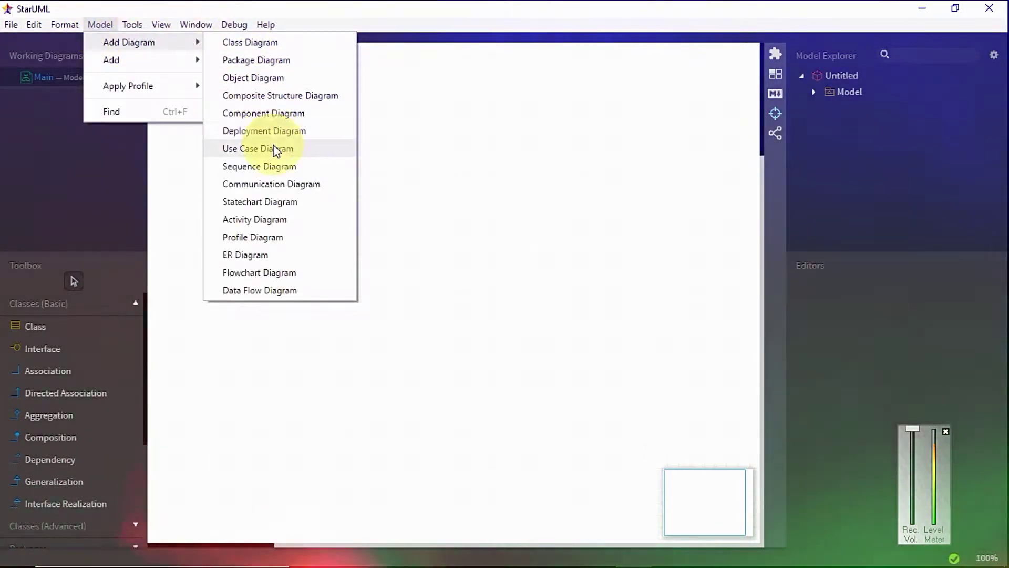
click(275, 152)
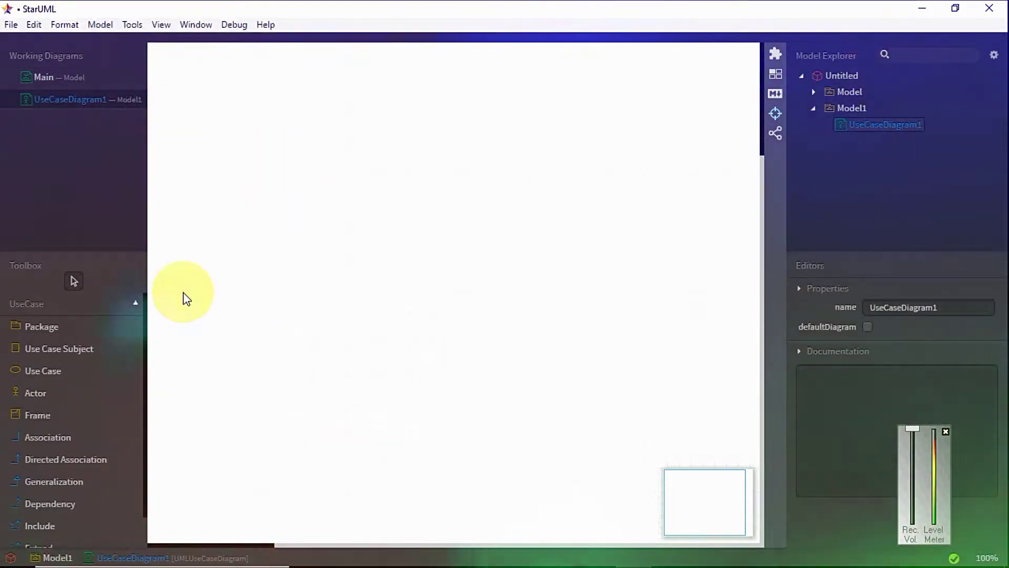
Draw a large, tall Use Case Subject box on the empty diagram and name it "dfghjk"
click(69, 354)
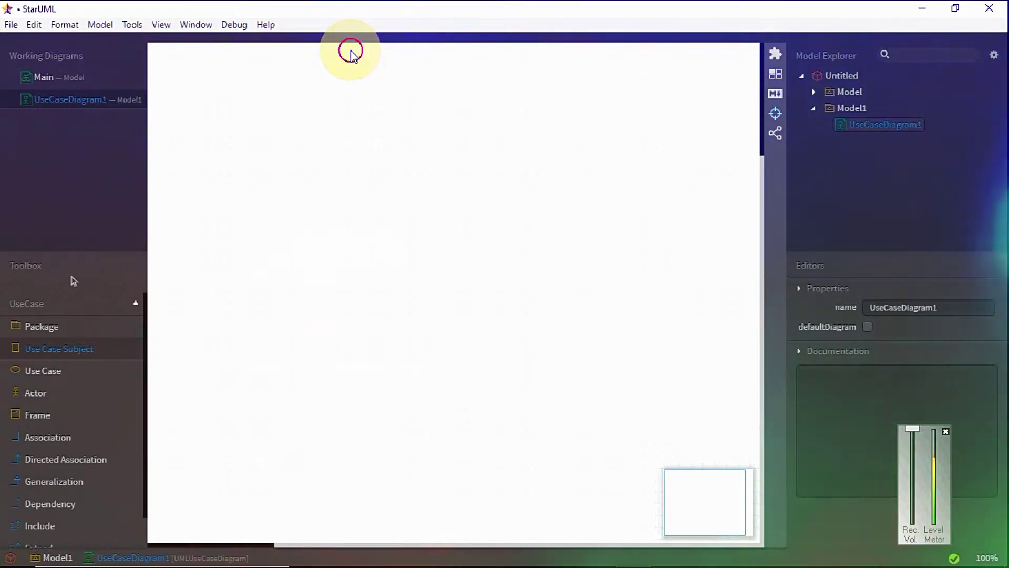
drag(350, 50, 665, 437)
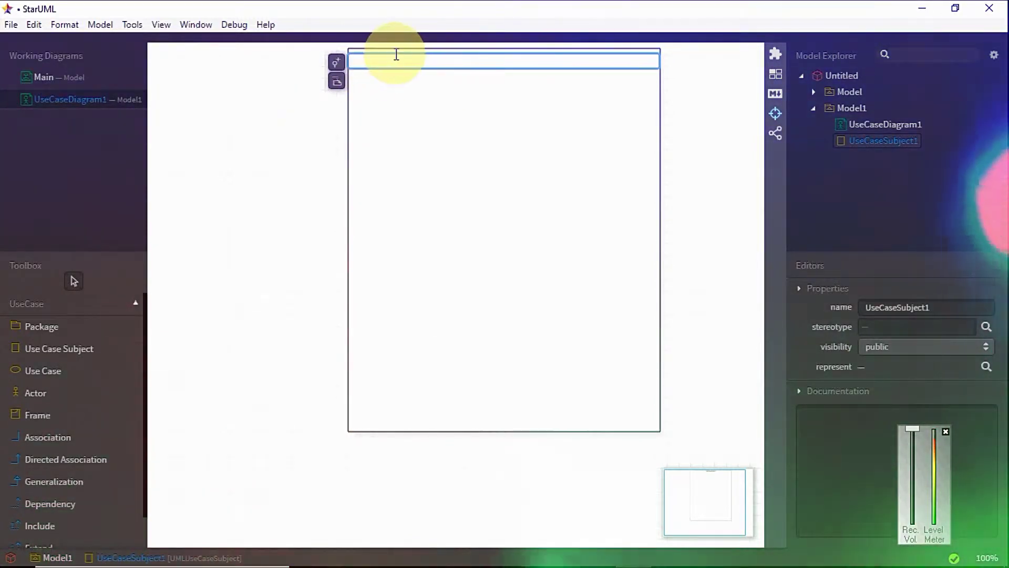
text(dfghjk)
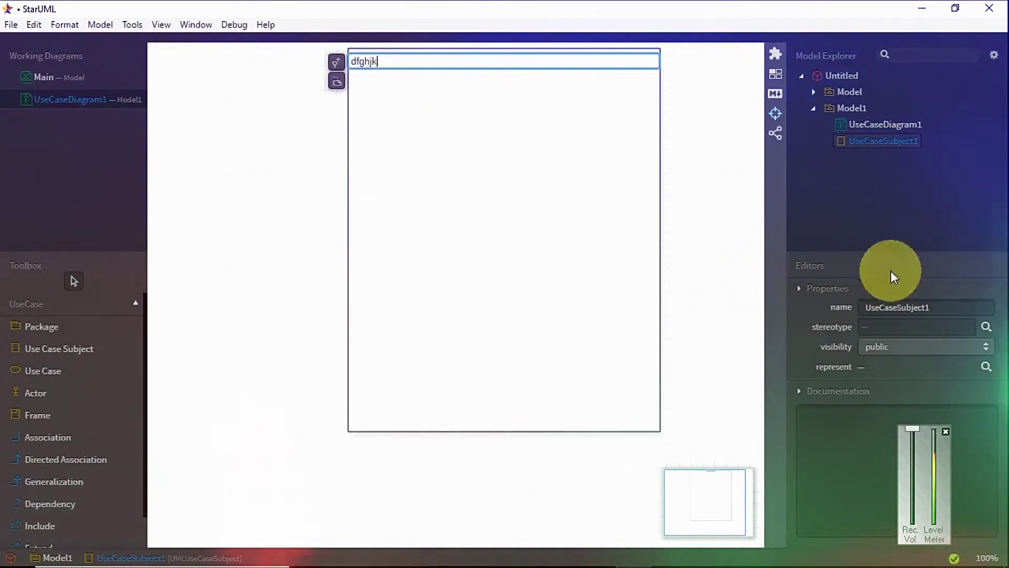
click(739, 260)
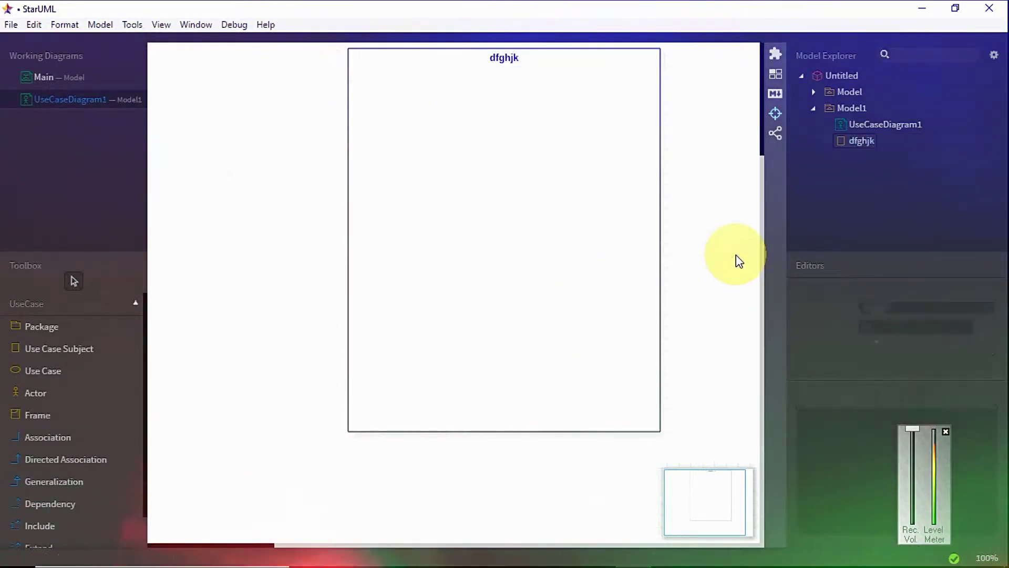
Format the subject box with font size 18 and a pink fill colour
double_click(495, 55)
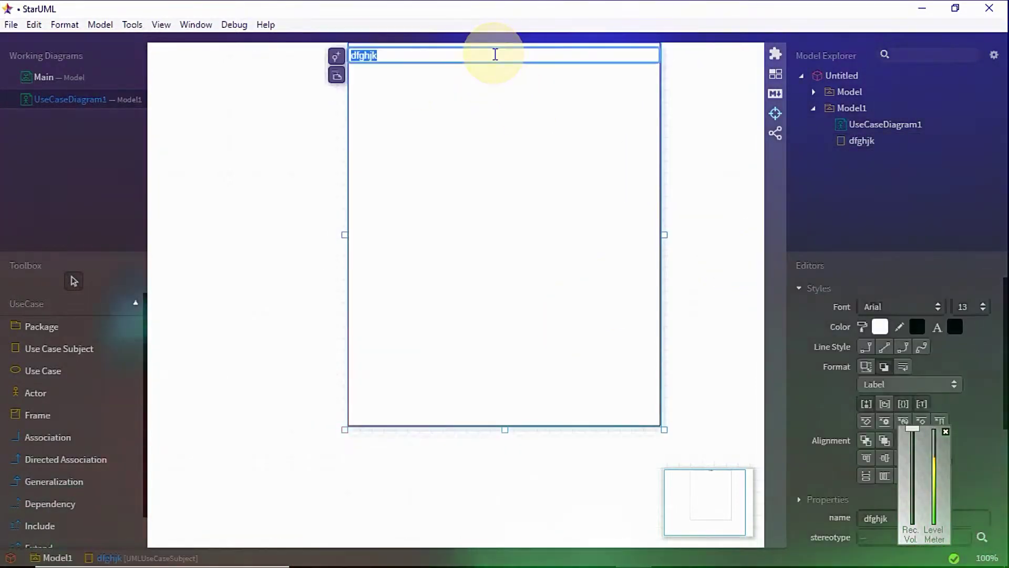
click(982, 308)
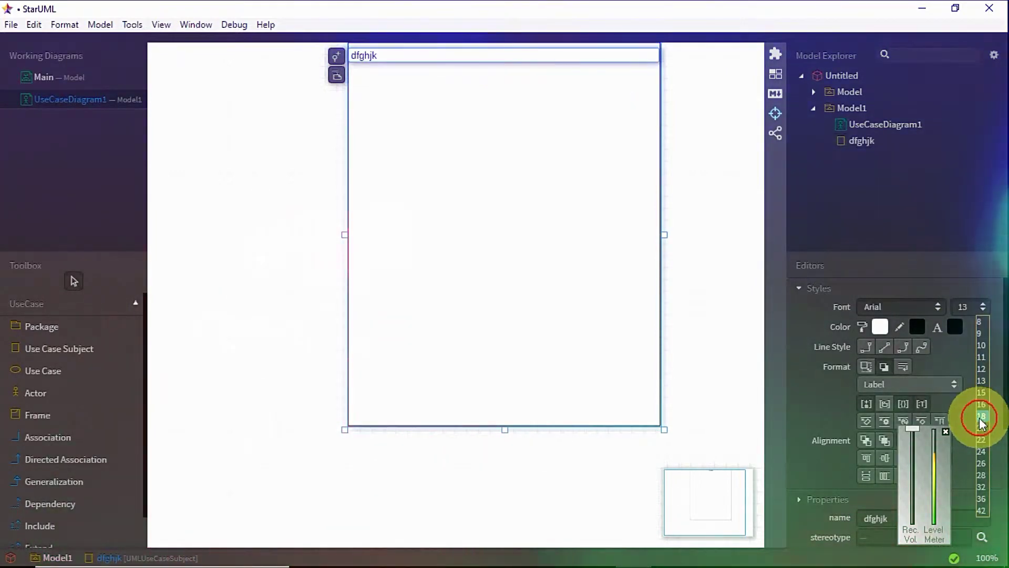
click(881, 326)
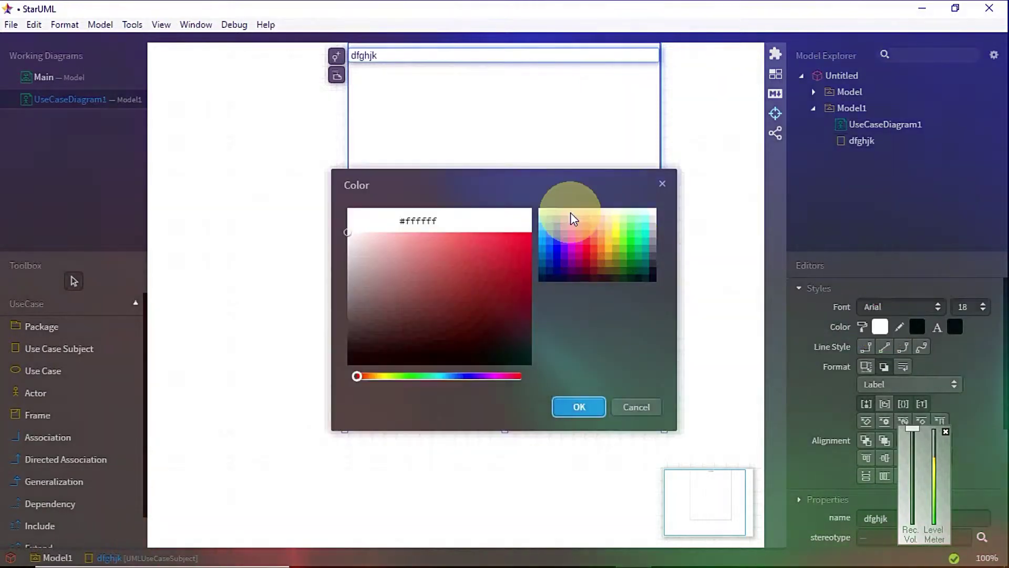
click(571, 226)
click(579, 408)
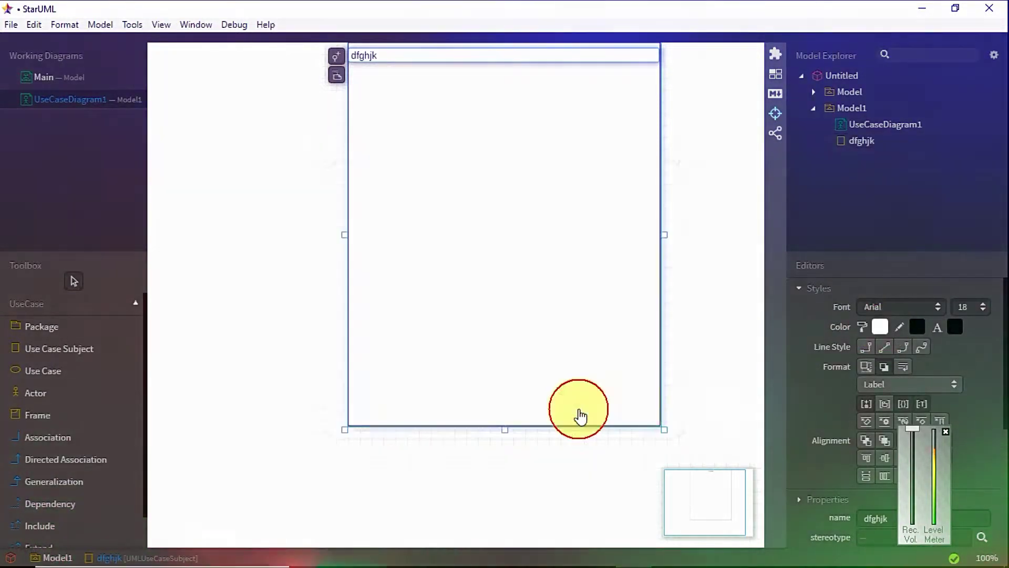
click(315, 272)
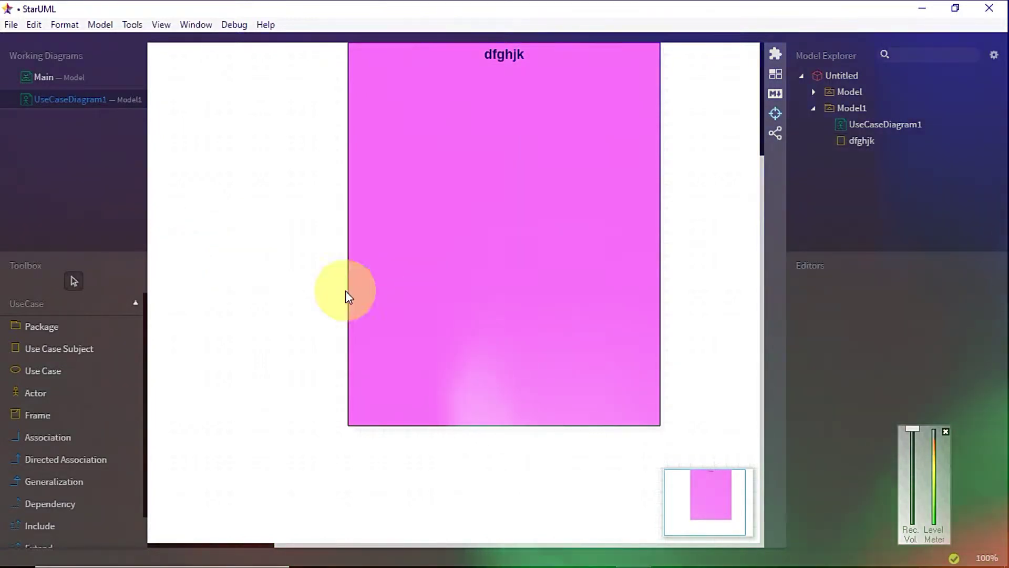
Draw a Use Case oval in the upper part of the subject box and name it "bn"
click(53, 372)
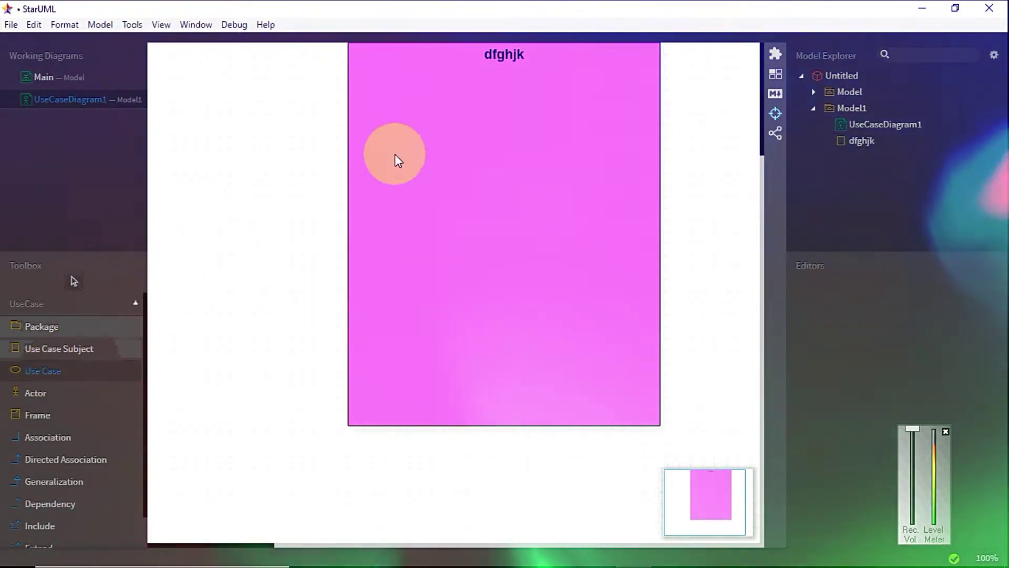
drag(445, 102, 553, 234)
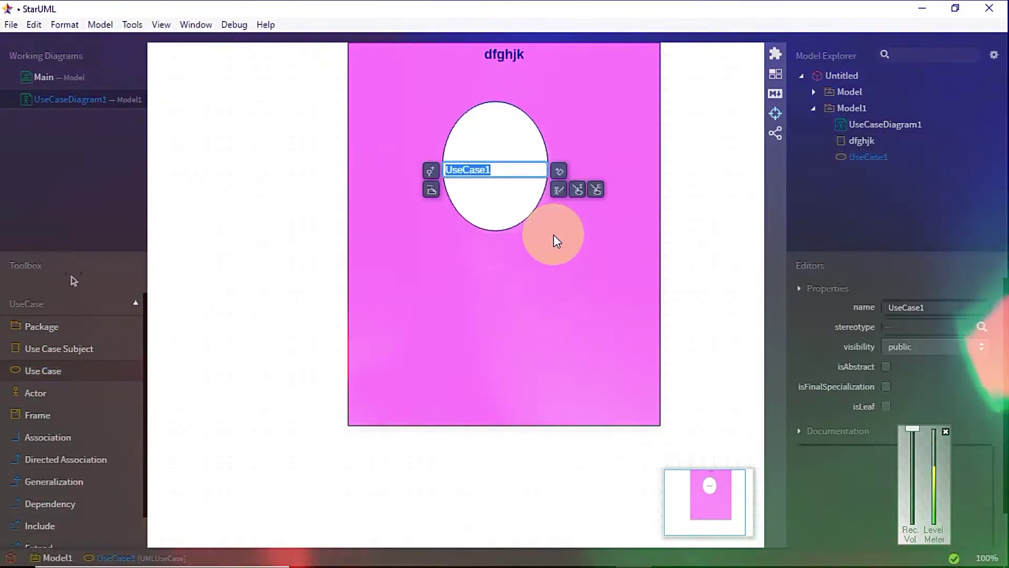
key(BackSpace)
text(bn)
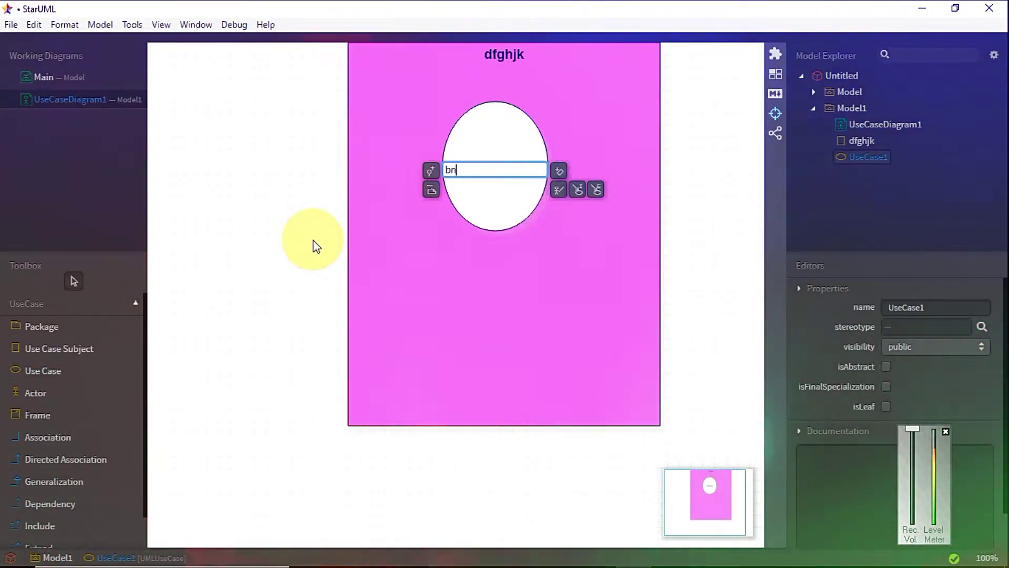
click(273, 286)
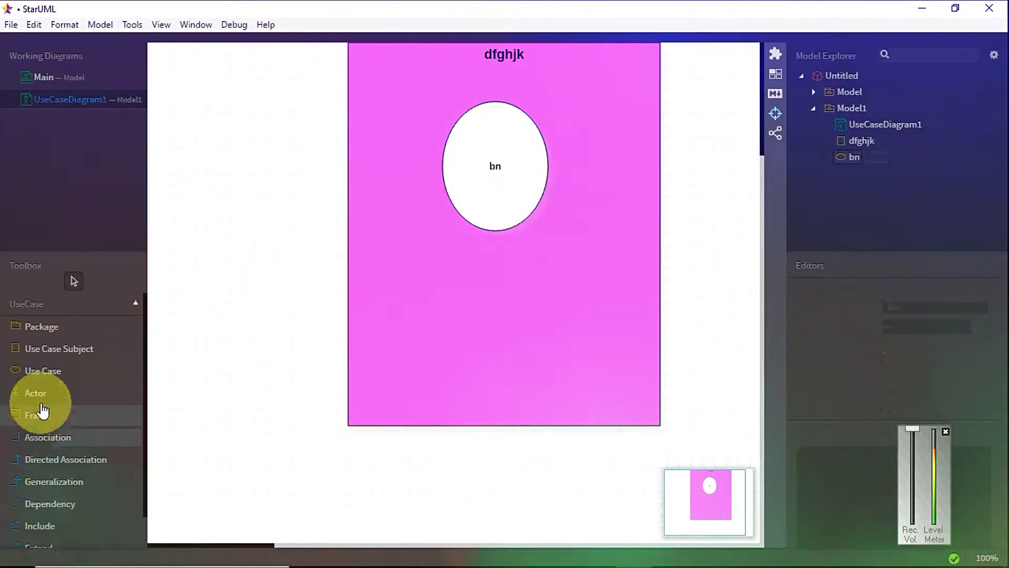
Place an Actor outside the subject box, to its left, keeping the default name
click(38, 394)
drag(221, 138, 277, 267)
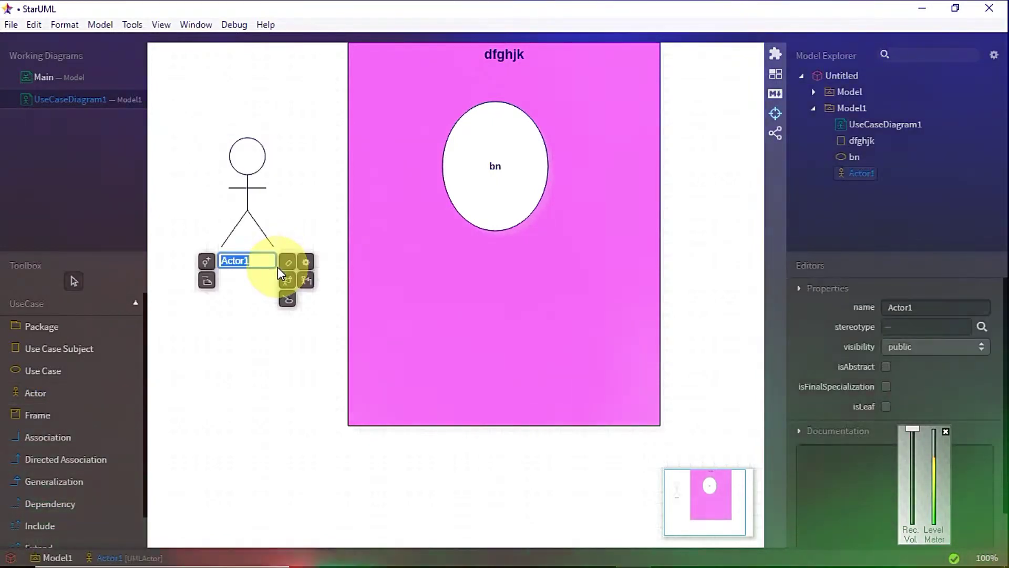
click(243, 290)
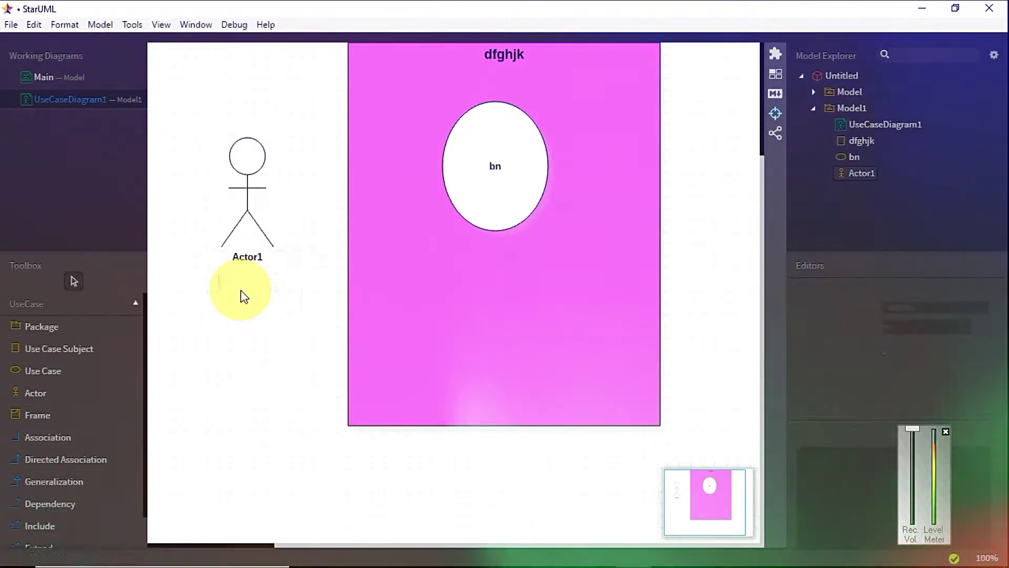
Try to draw an Include relationship from the subject box's empty area to the "bn" use case
click(52, 528)
drag(502, 272, 498, 220)
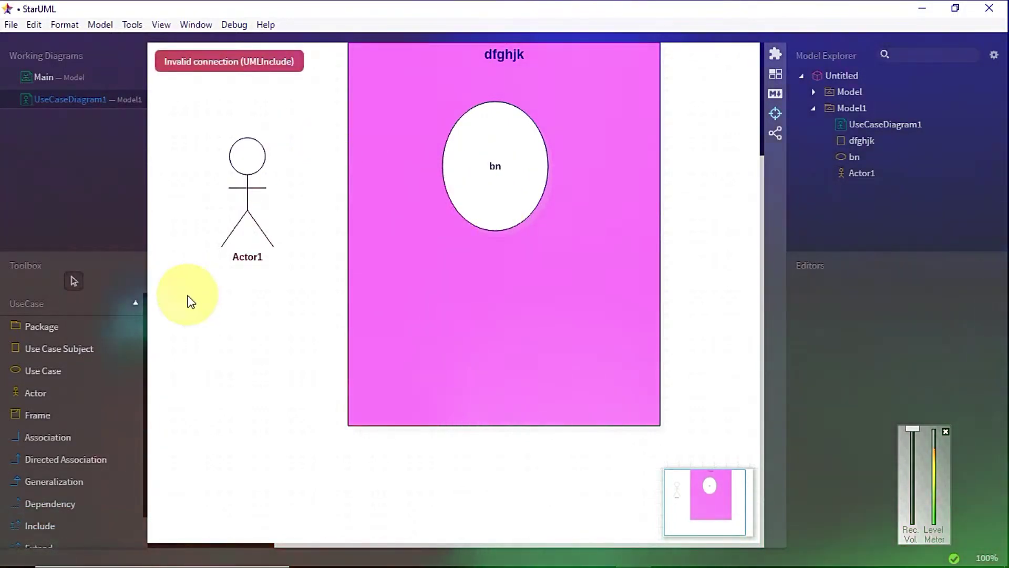
Draw a second Use Case oval below "bn" inside the subject box, keeping its default name
click(31, 375)
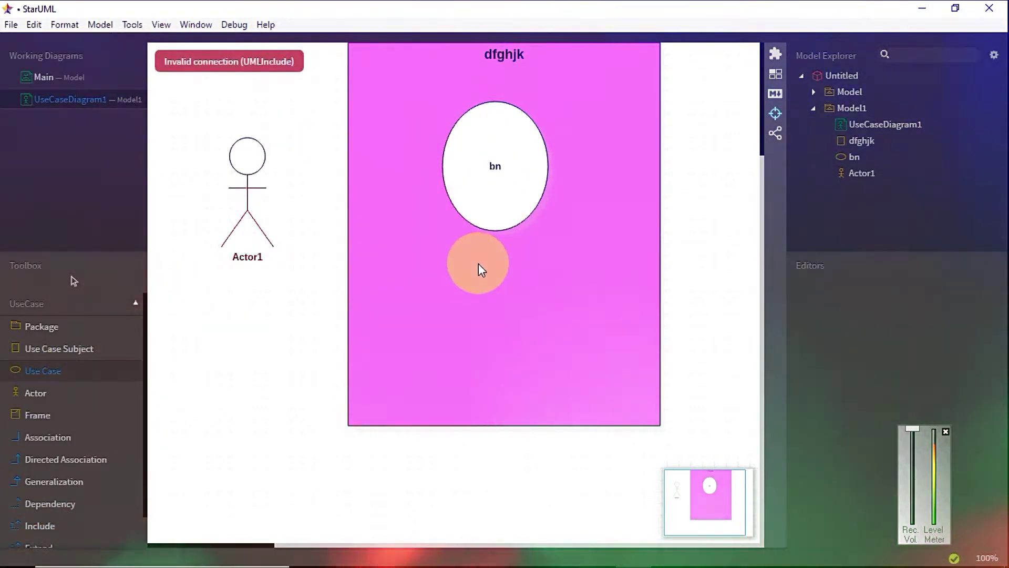
drag(478, 262, 638, 394)
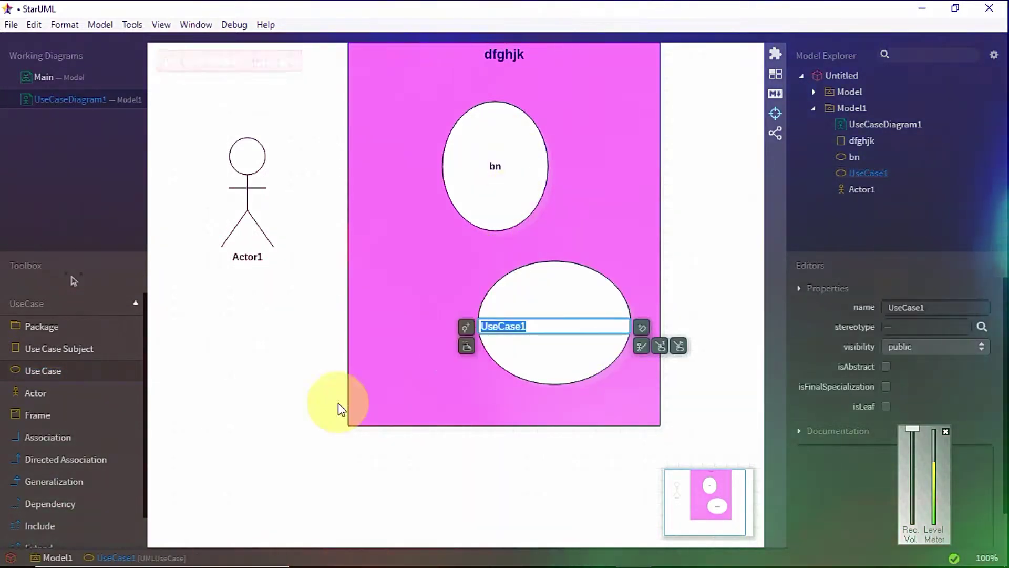
click(420, 335)
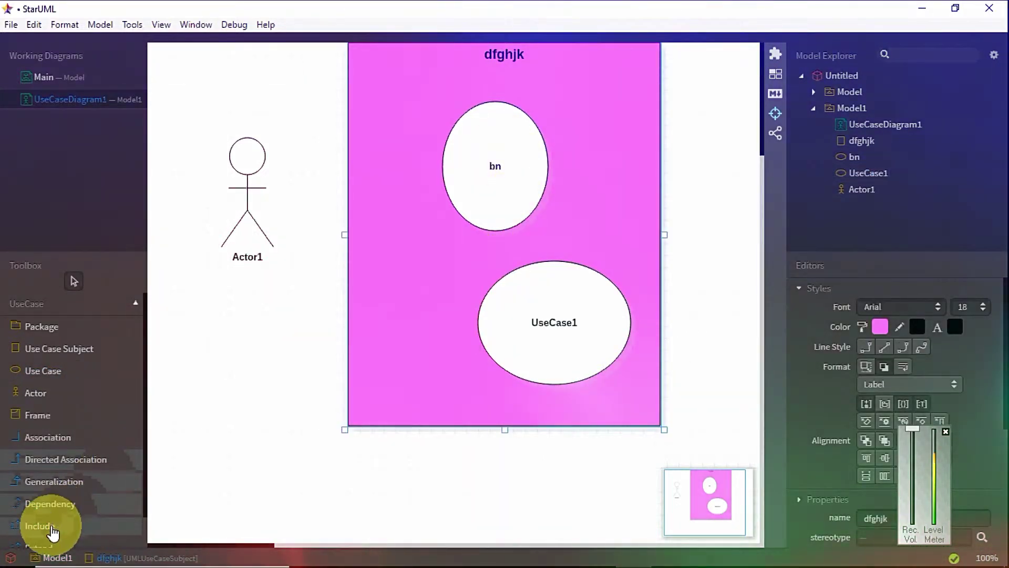
Try an Include relationship that starts and ends on the UseCase1 oval, and undo it
click(53, 533)
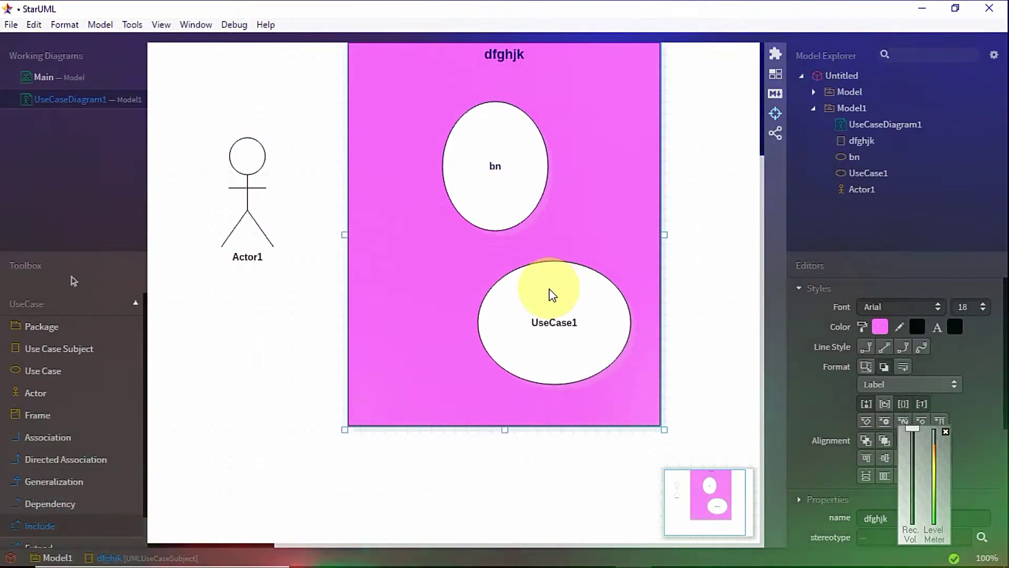
drag(549, 293, 518, 264)
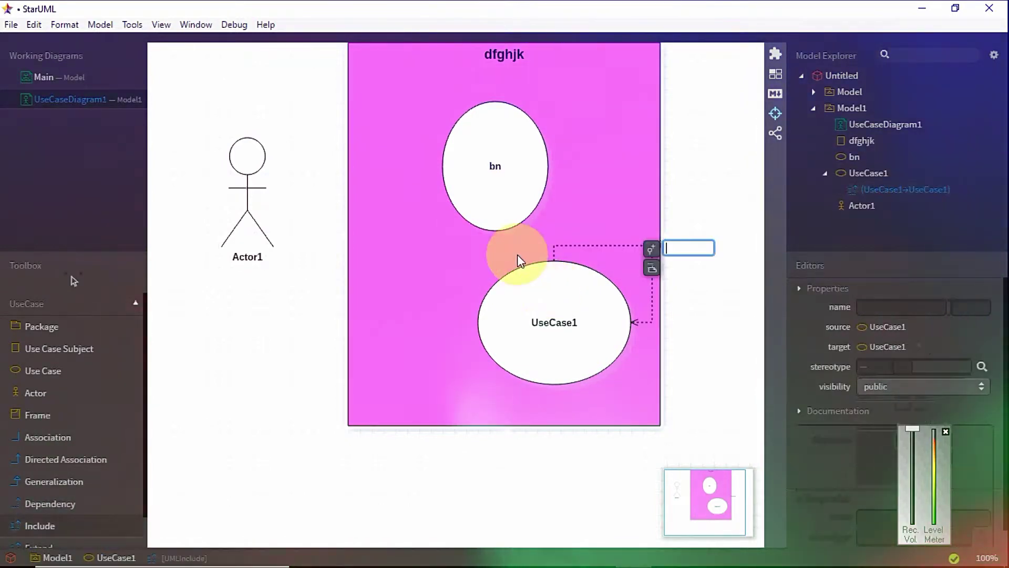
click(490, 272)
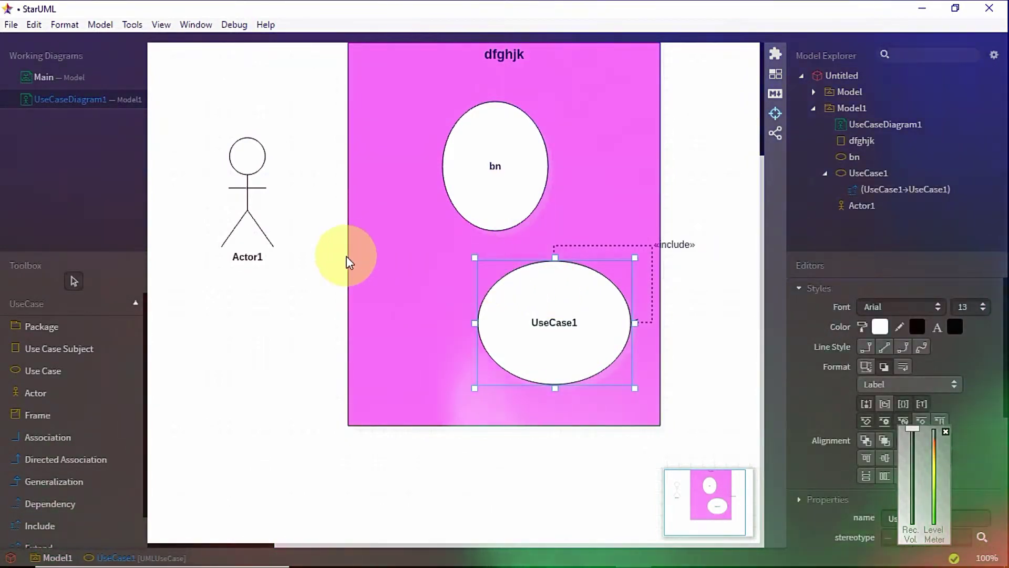
click(335, 266)
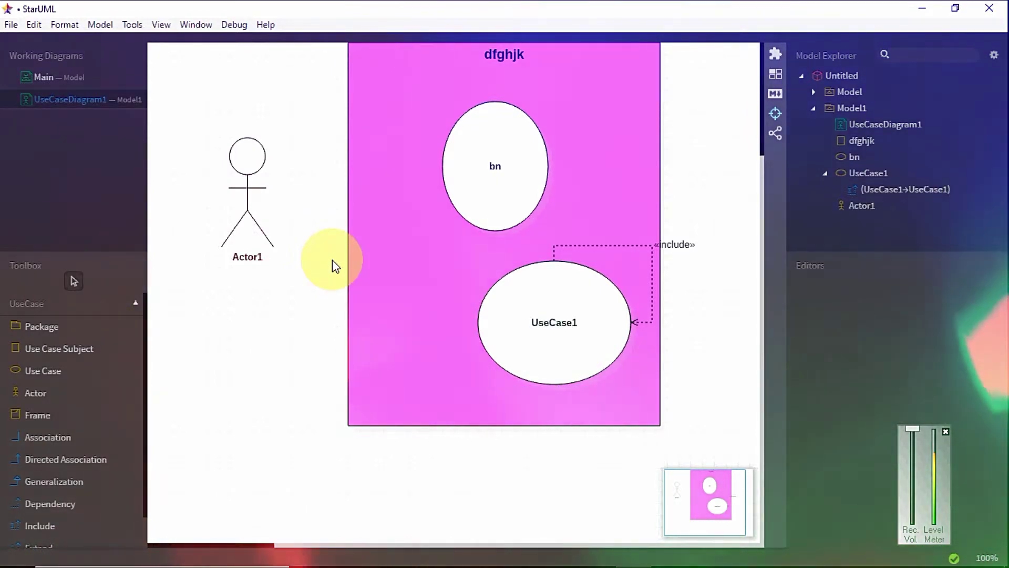
key(ctrl+z)
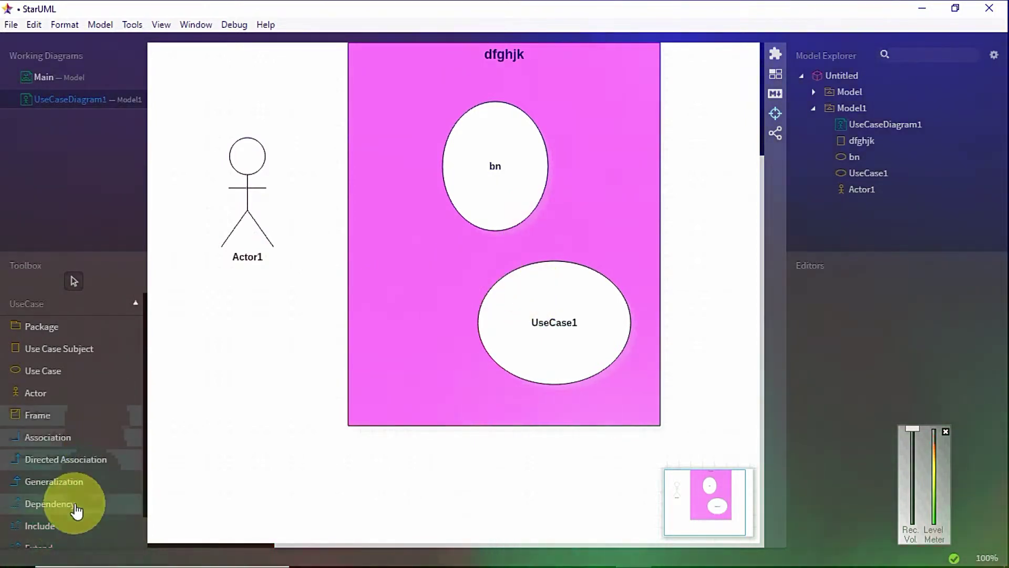
Draw an Include relationship from the UseCase1 oval to the "bn" use case, leaving it unnamed
click(52, 533)
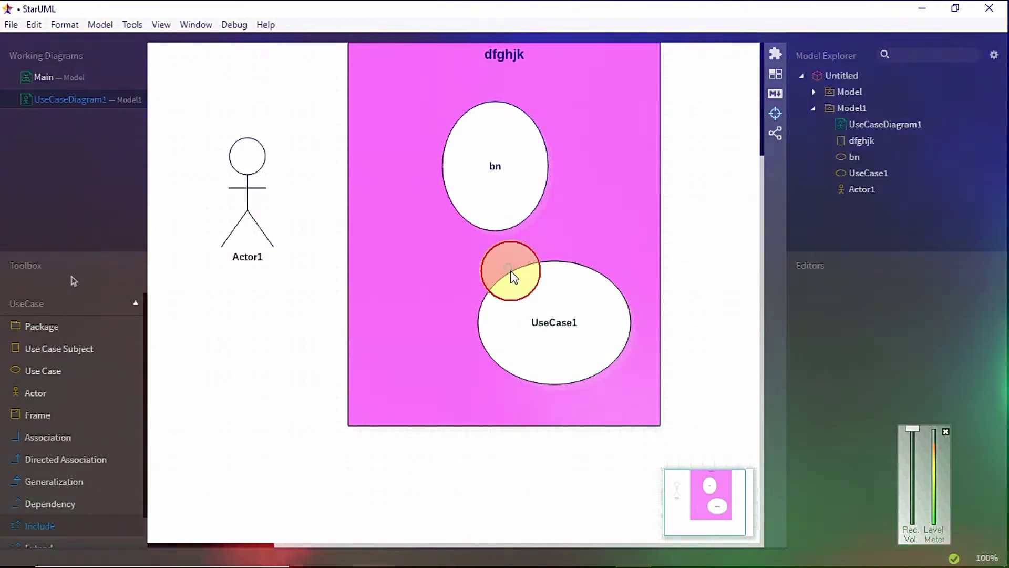
drag(514, 277, 505, 241)
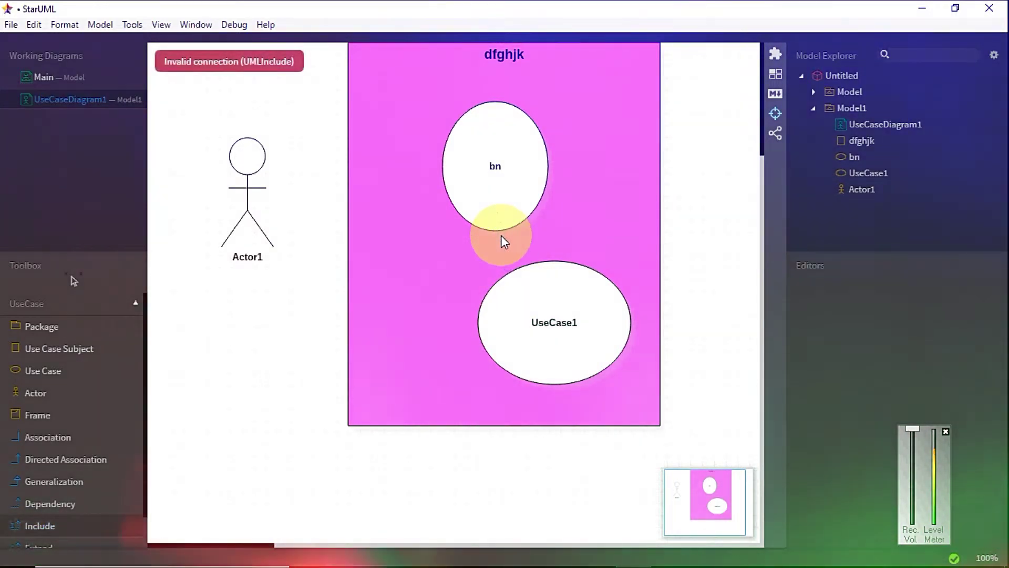
click(46, 531)
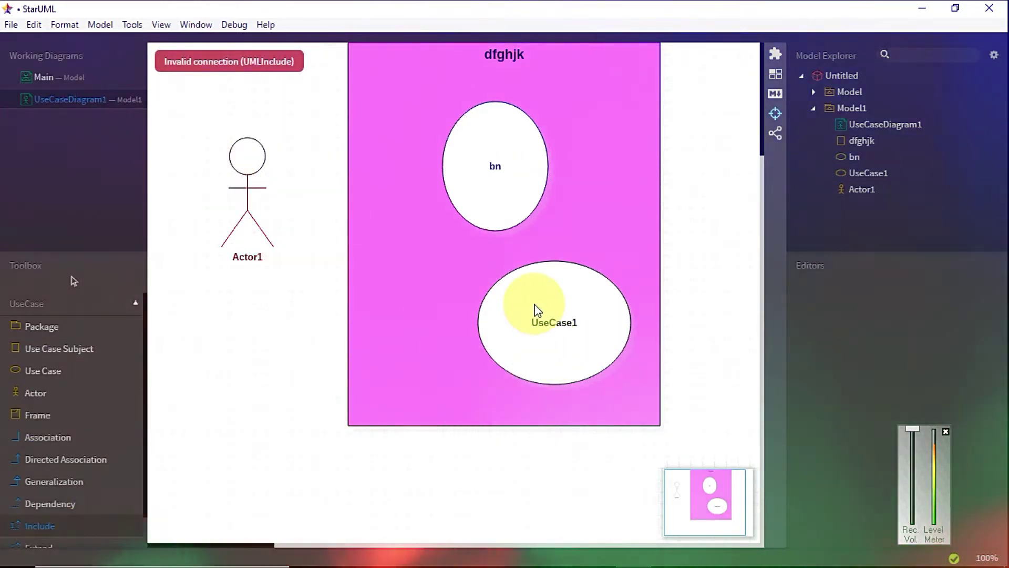
drag(522, 264, 497, 163)
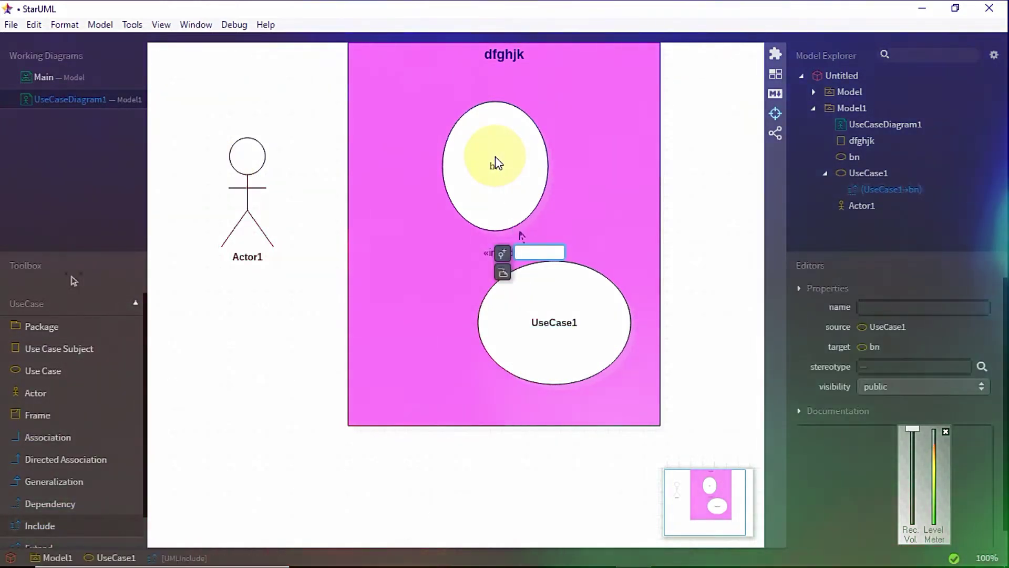
click(420, 269)
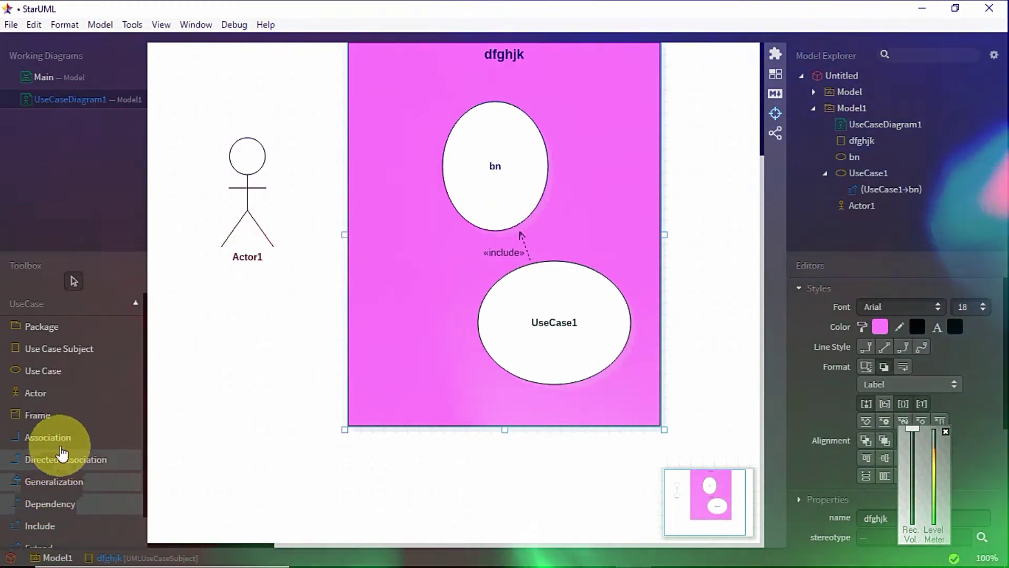
Draw a Directed Association from Actor1 to the "bn" use case, leaving it unnamed
click(65, 462)
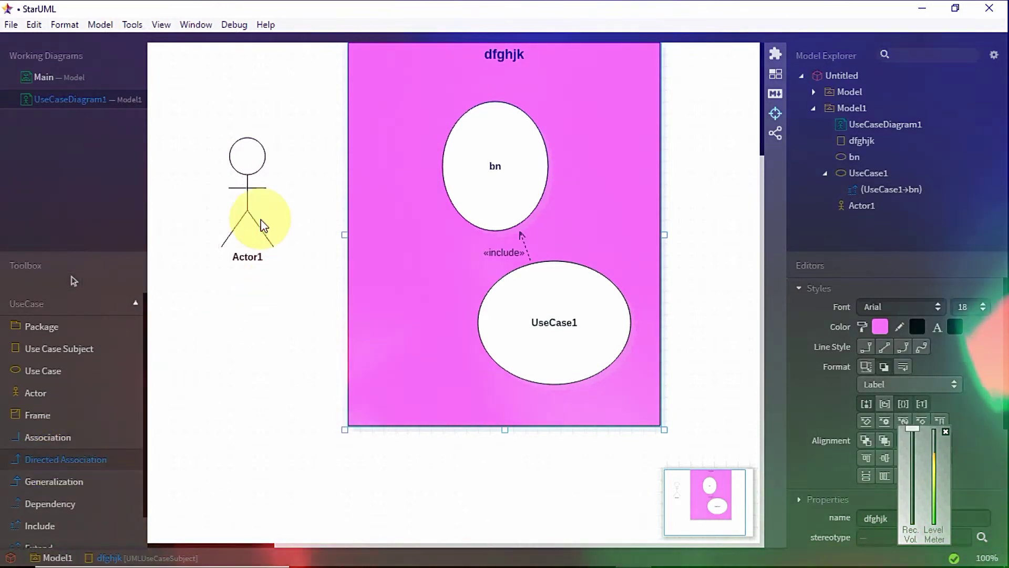
drag(255, 202, 506, 154)
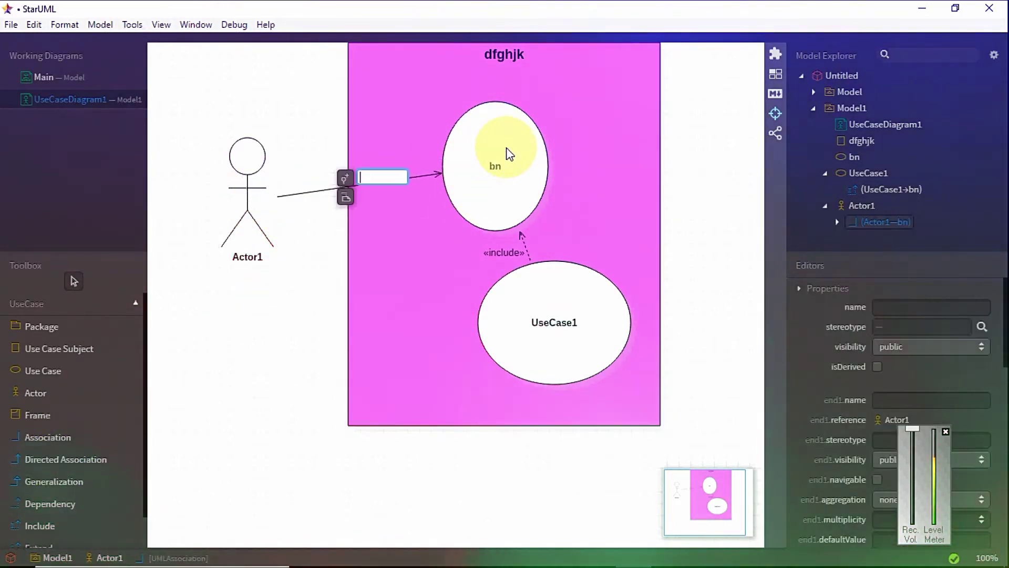
click(373, 266)
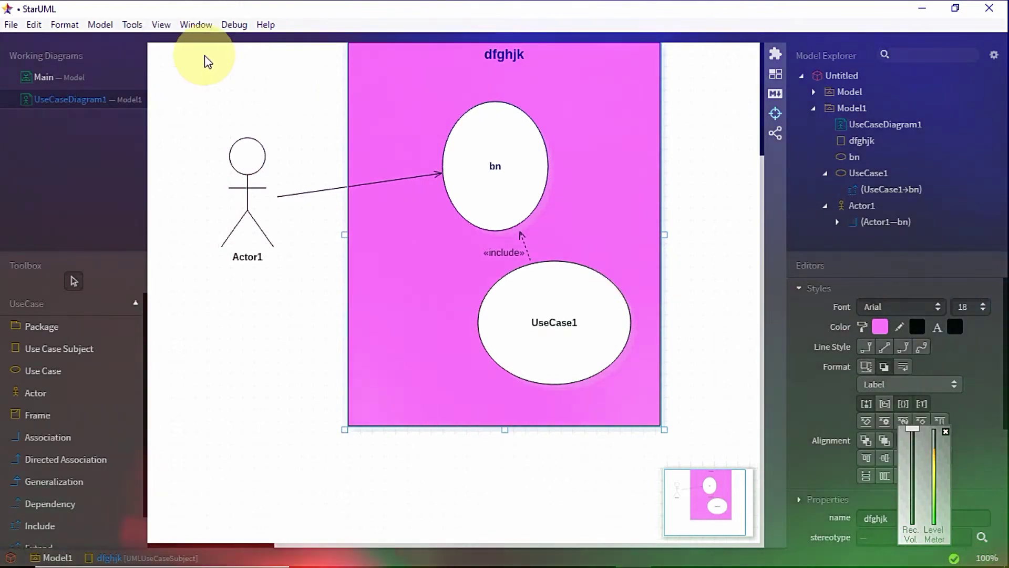
click(11, 25)
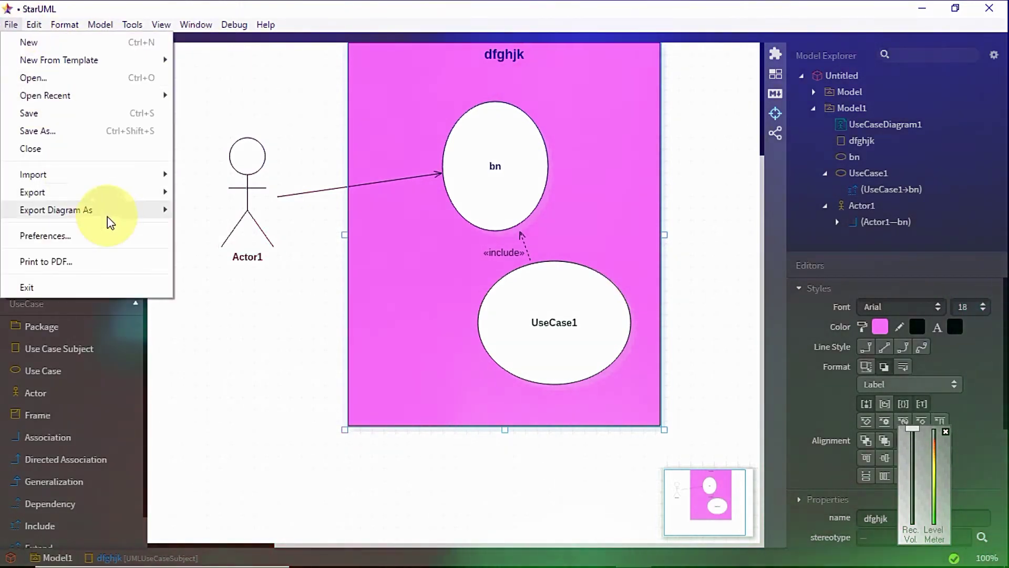
click(282, 116)
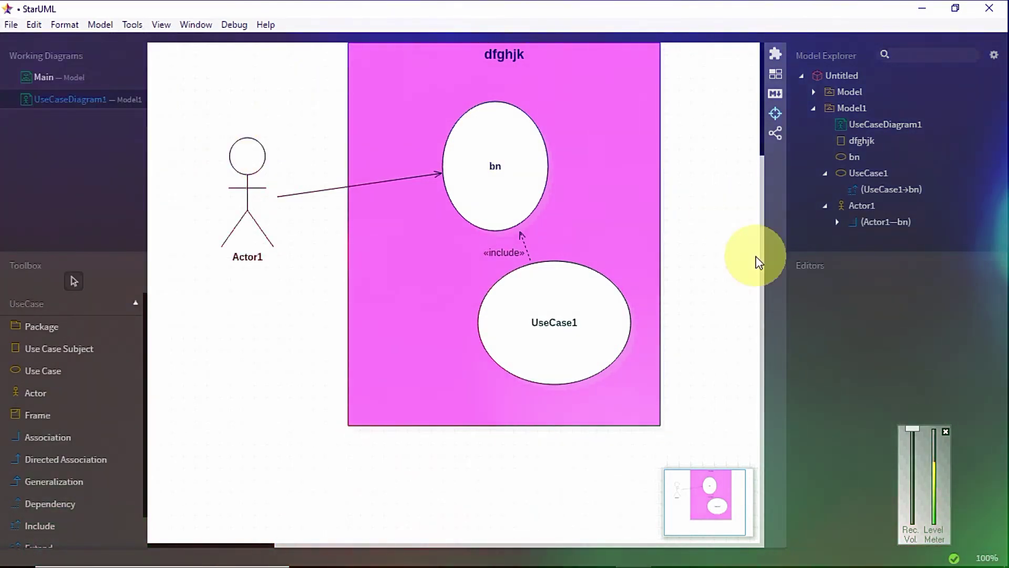